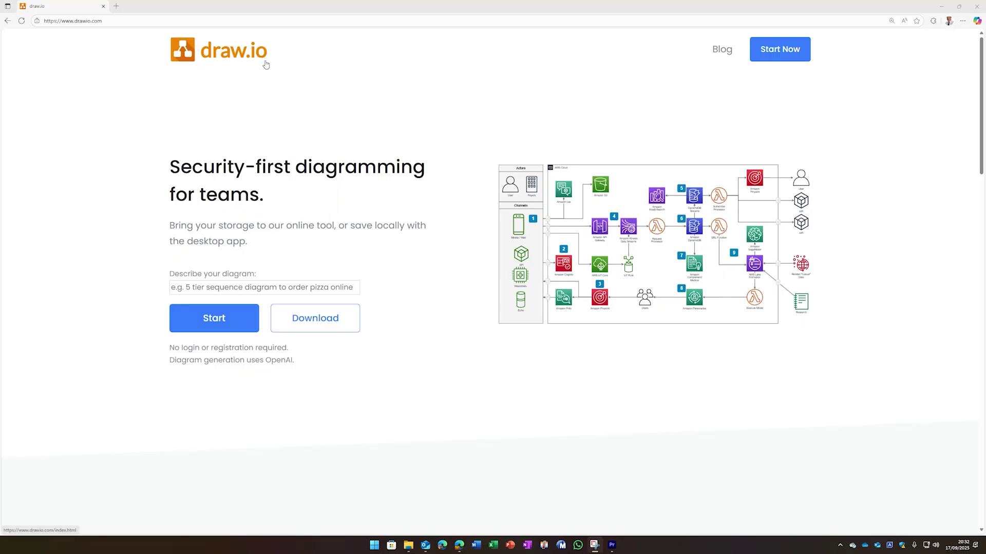
# - Start a new diagram in the online editor and choose Device as its save location
pyautogui.click(214, 319)
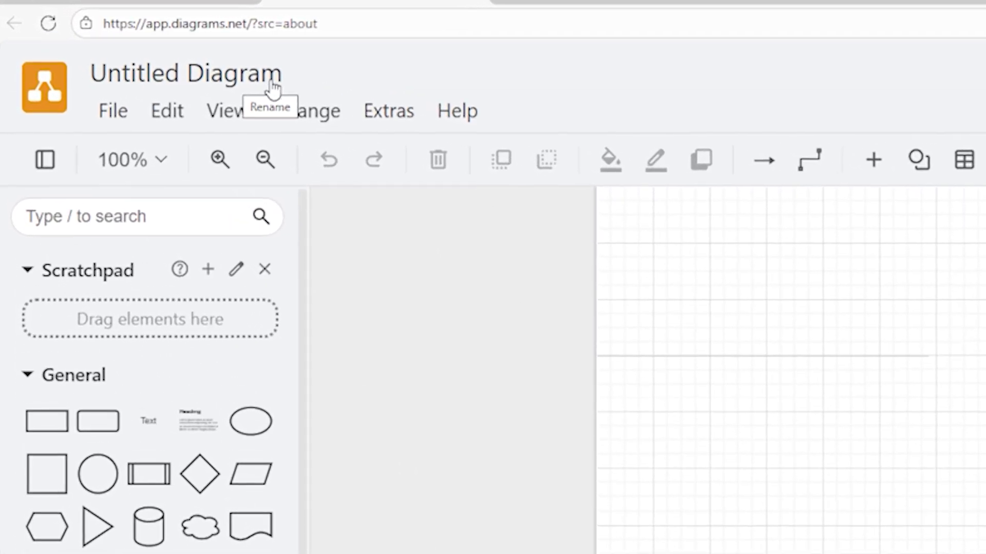
pyautogui.click(119, 114)
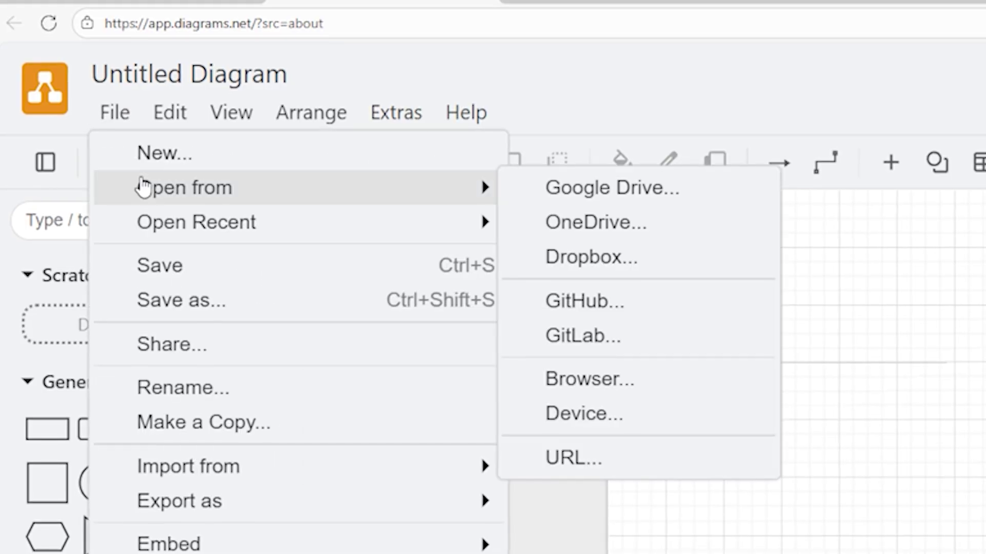
pyautogui.click(167, 299)
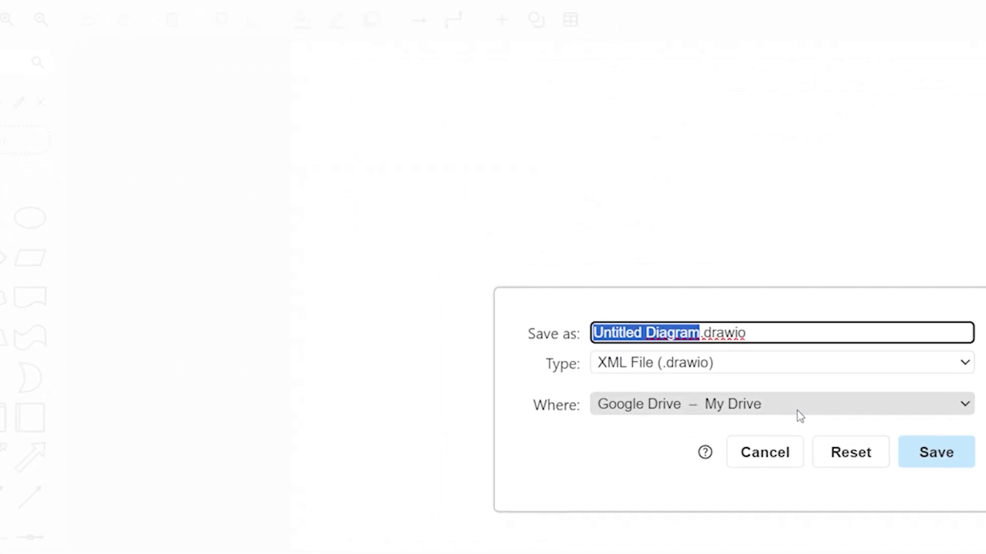
pyautogui.click(688, 471)
pyautogui.click(533, 329)
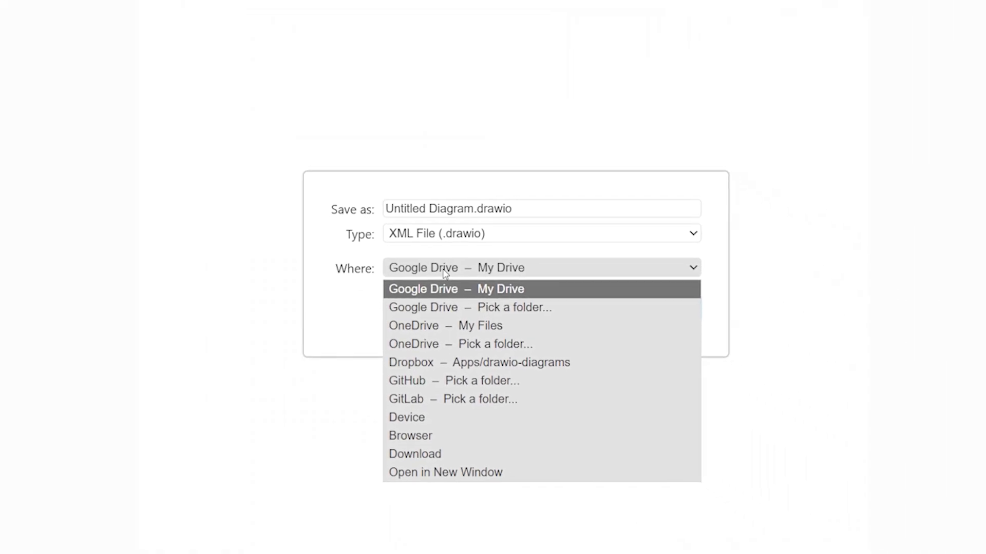
pyautogui.click(395, 398)
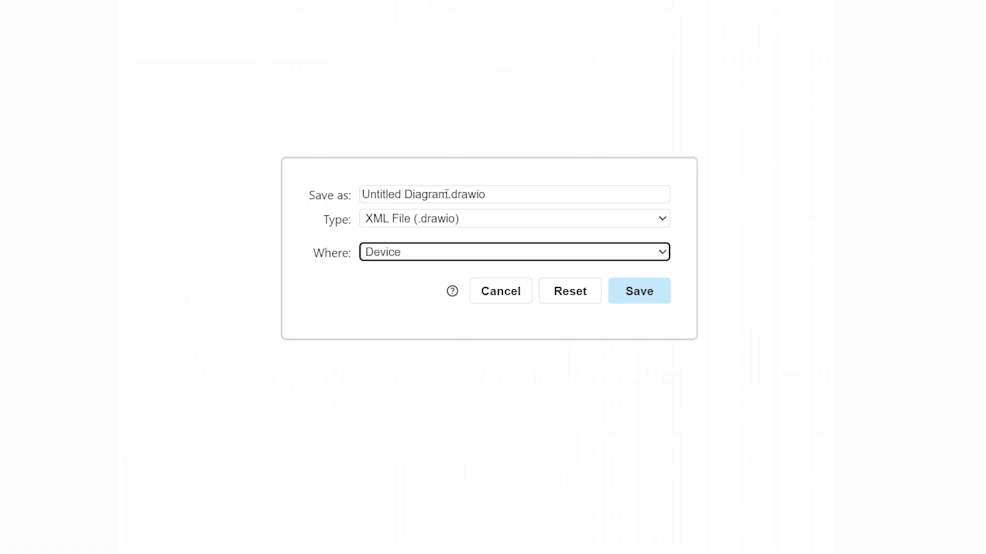
# - Name the file Flowchart 1.drawio and save it in the Documents folder
pyautogui.moveTo(447, 194); pyautogui.dragTo(359, 194)
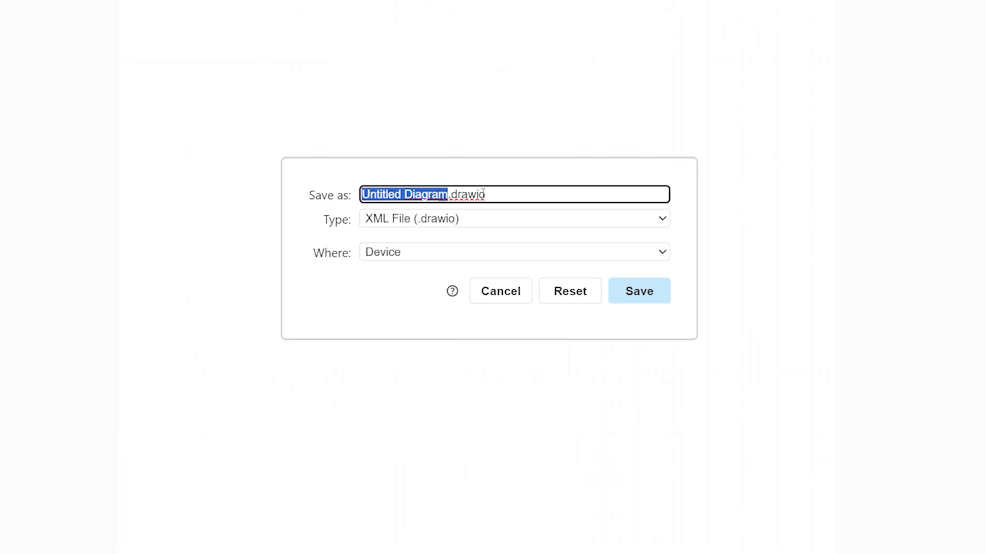
pyautogui.write('Flowchart 1')
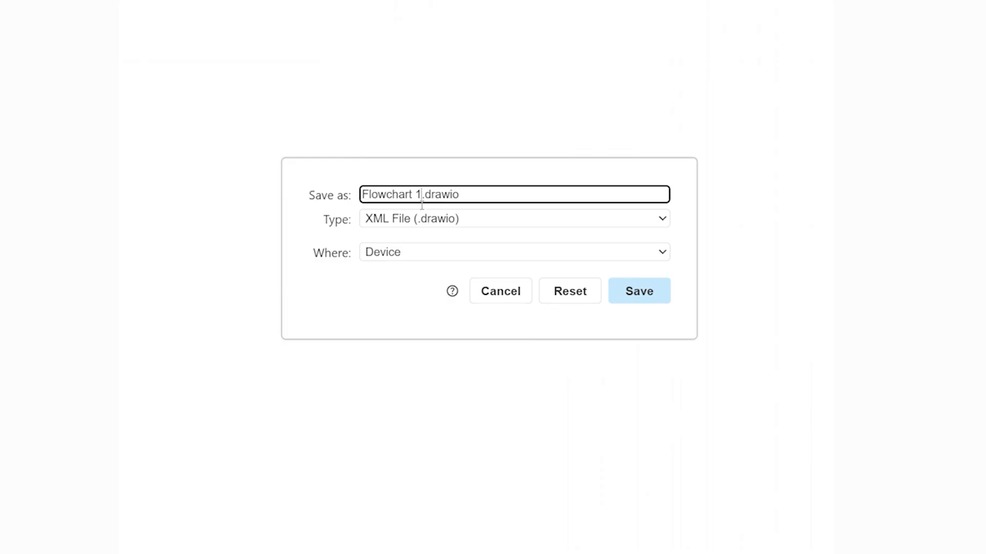
pyautogui.click(655, 313)
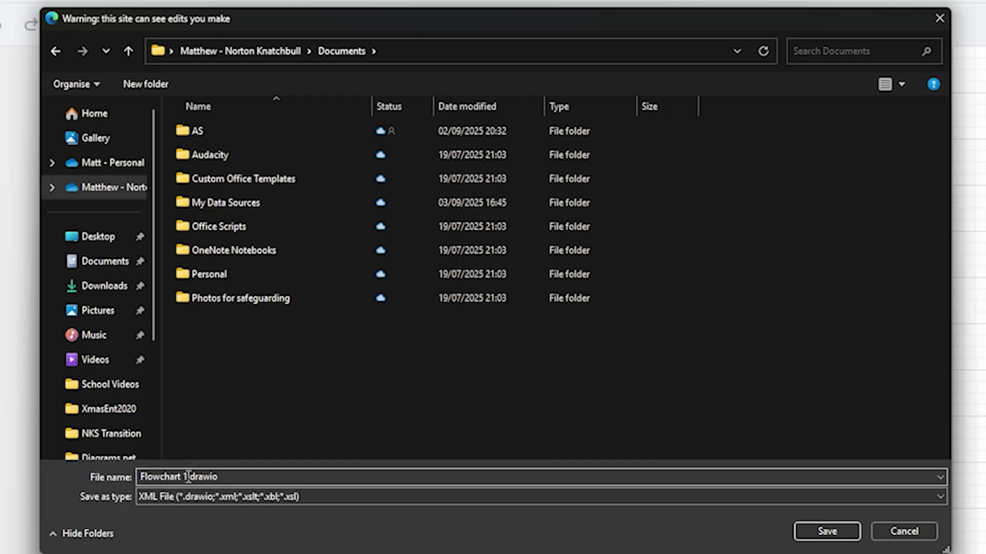
pyautogui.click(824, 531)
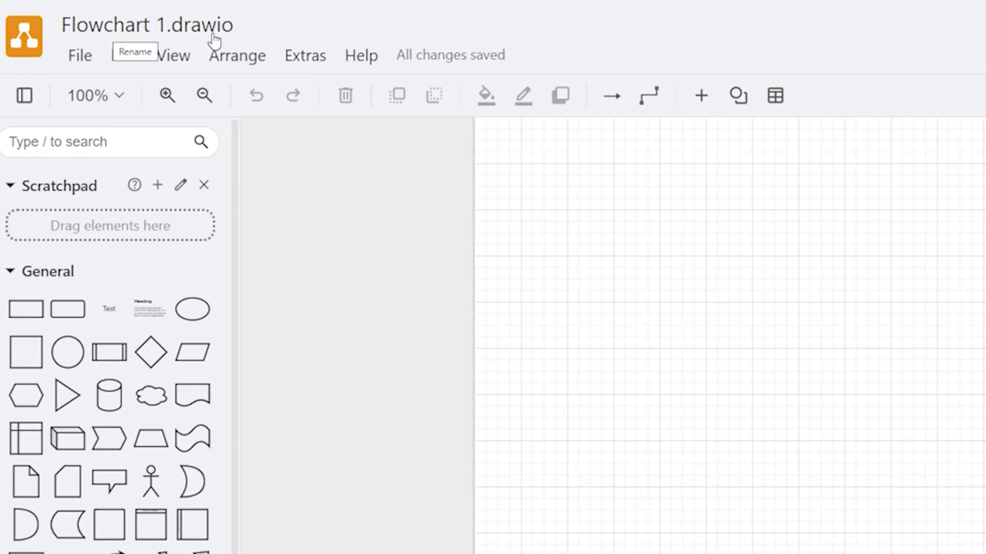
pyautogui.click(98, 63)
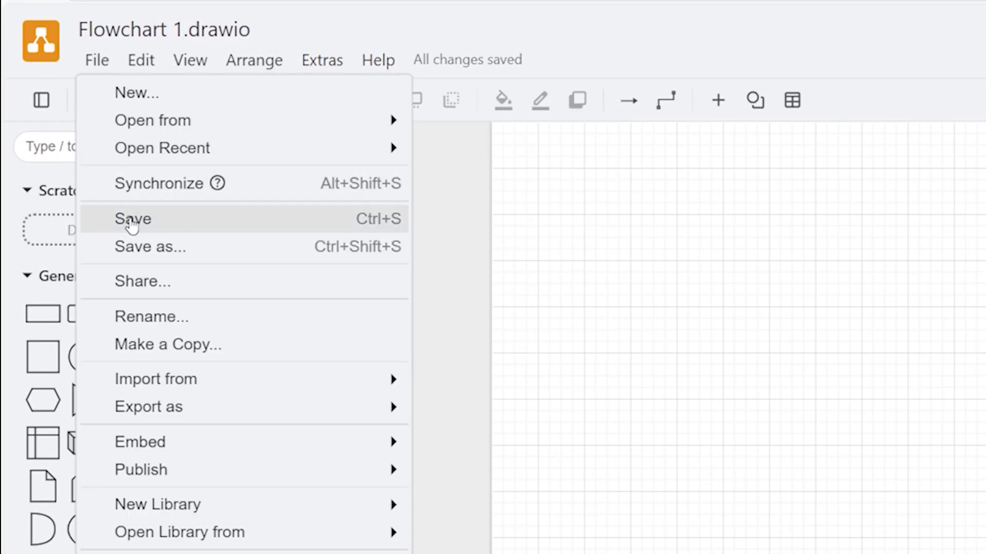
pyautogui.click(395, 222)
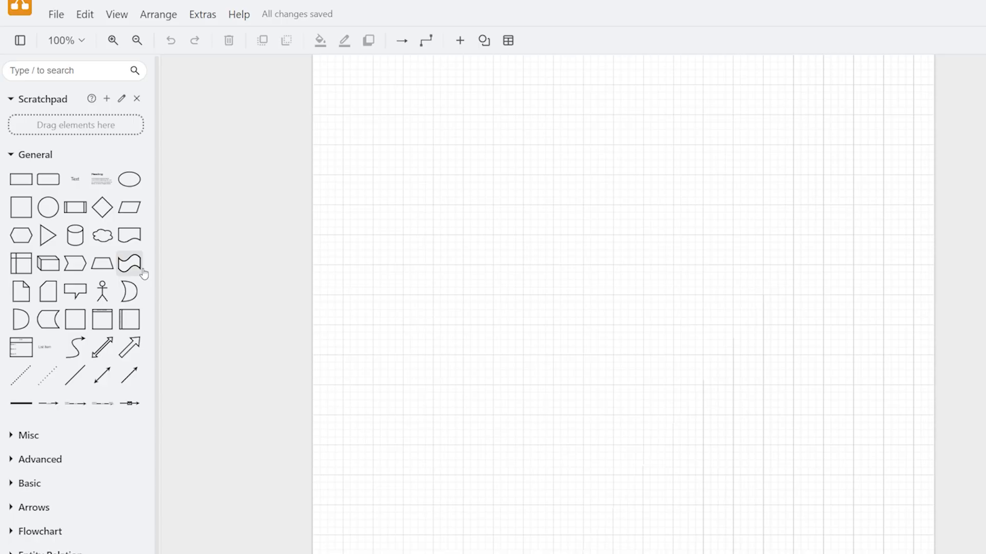
# - Turn the page grid off and back on
pyautogui.moveTo(66, 180)
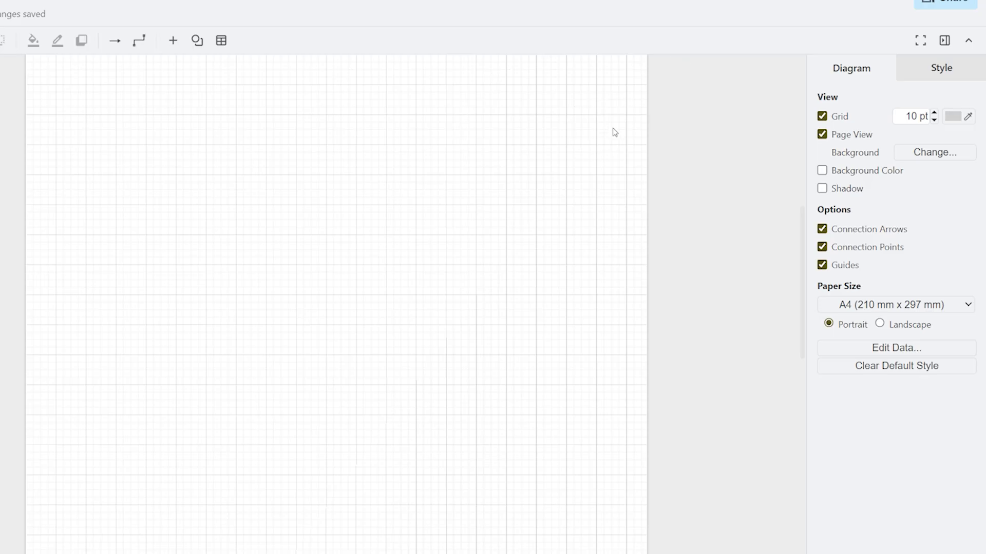
pyautogui.click(822, 117)
pyautogui.click(823, 121)
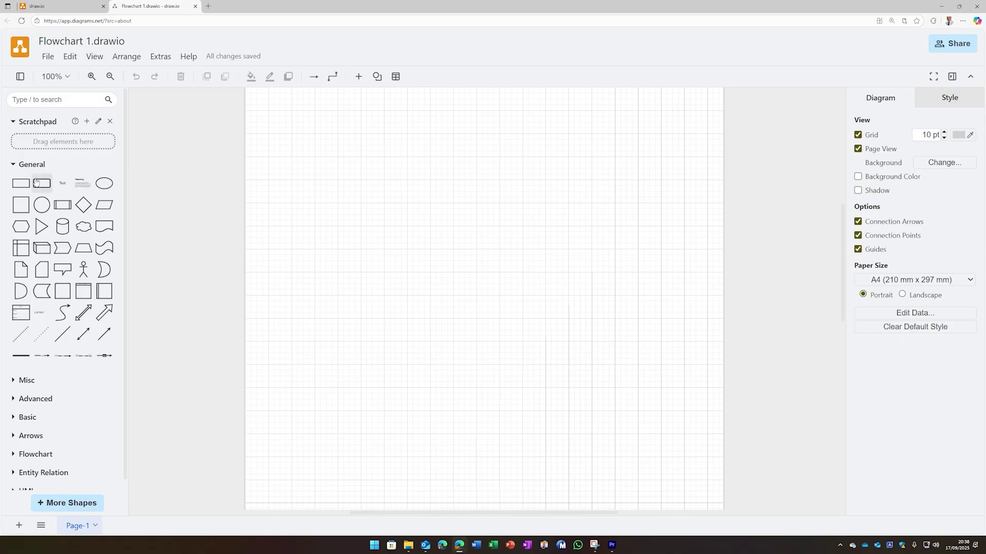
# - Place a Terminator shape from the Flowchart library near the top of the page and reduce its height
pyautogui.moveTo(98, 297)
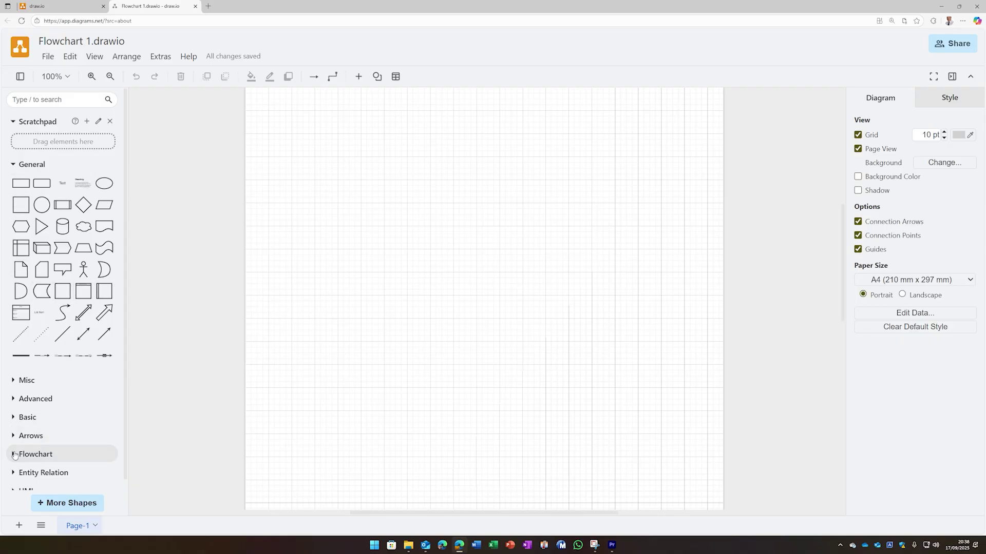
pyautogui.click(50, 454)
pyautogui.scroll(-3, 62, 452)
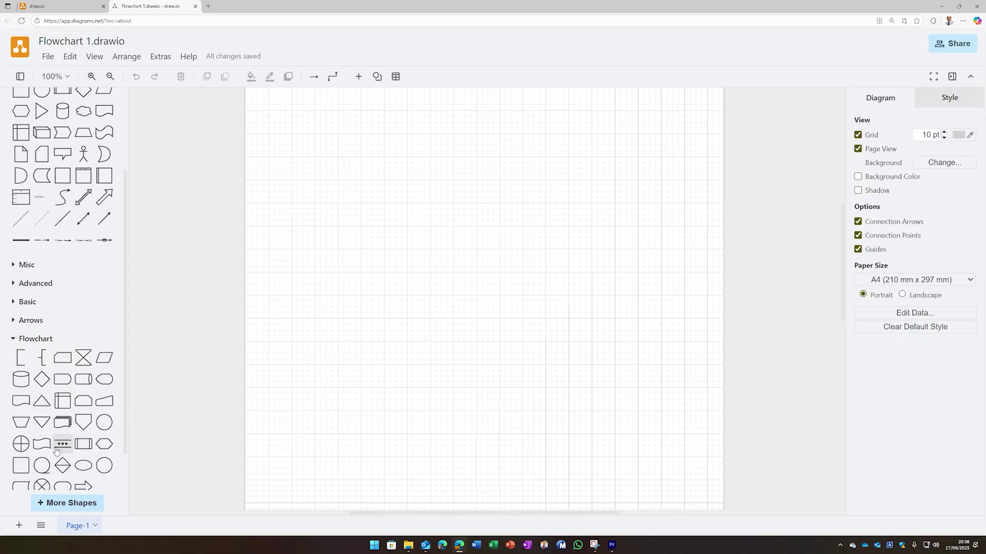
pyautogui.moveTo(98, 444)
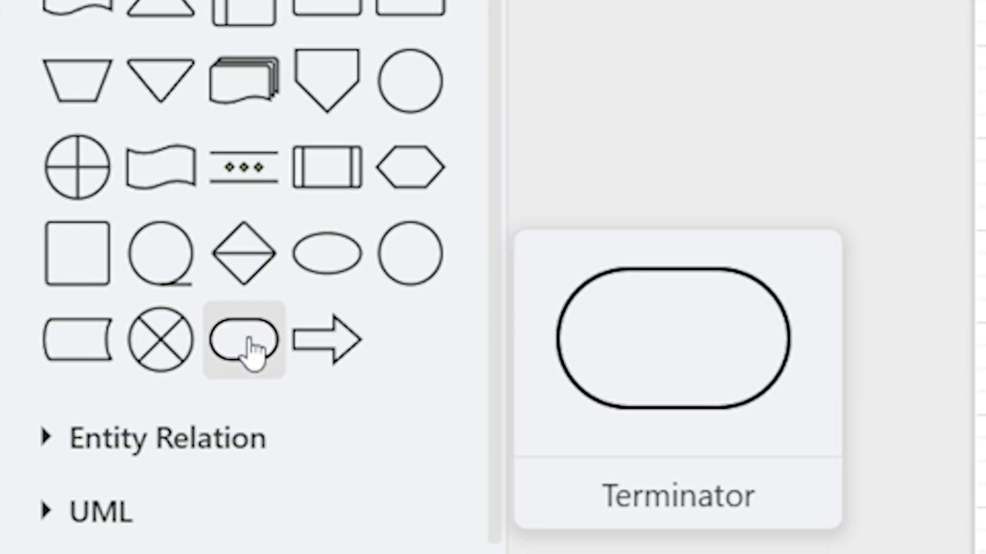
pyautogui.click(239, 344)
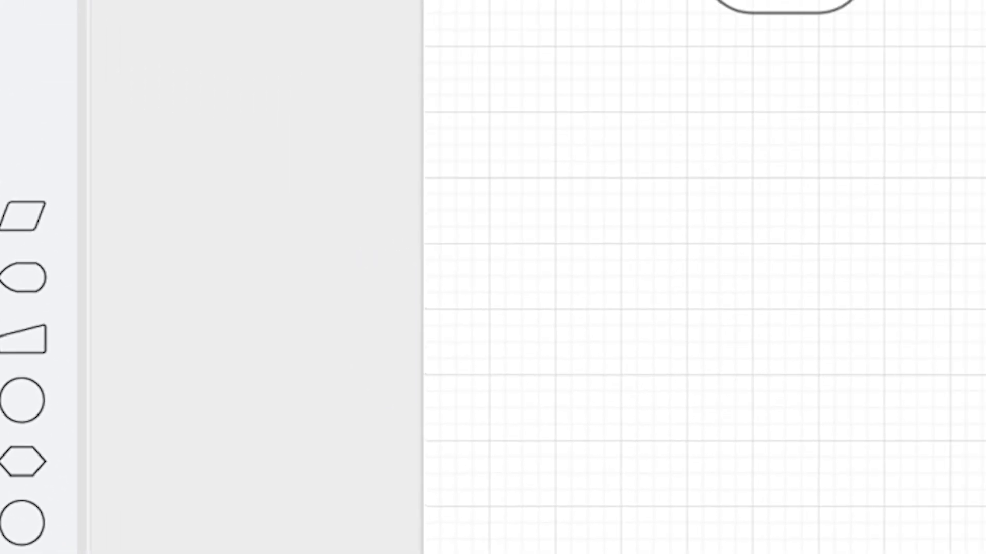
pyautogui.moveTo(711, 1); pyautogui.dragTo(359, 109)
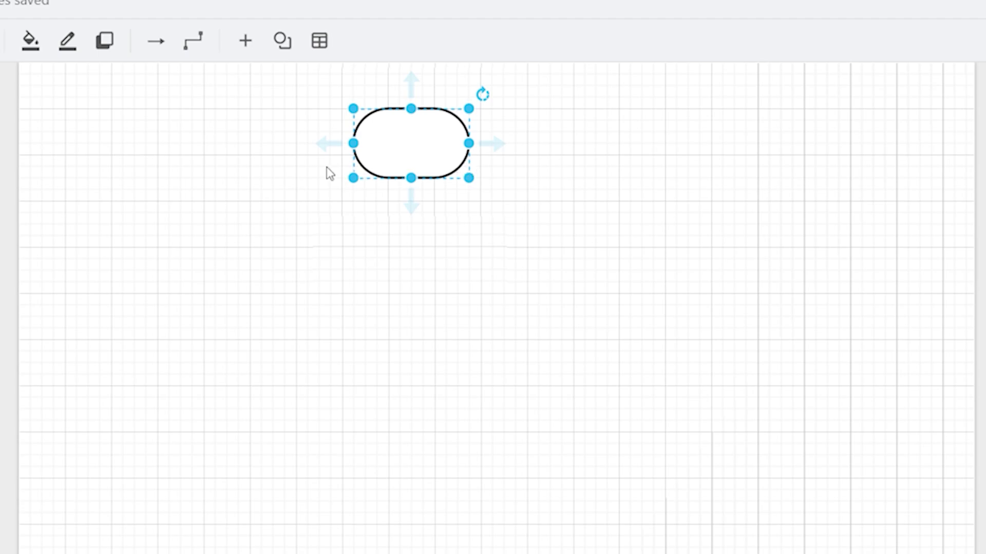
pyautogui.moveTo(414, 179); pyautogui.dragTo(470, 169)
pyautogui.moveTo(406, 137)
pyautogui.mouseDown()
pyautogui.moveTo(430, 134)
pyautogui.moveTo(418, 137)
pyautogui.mouseUp()
# - Label the terminator shape "Start" and make its text bold
pyautogui.doubleClick(439, 133)
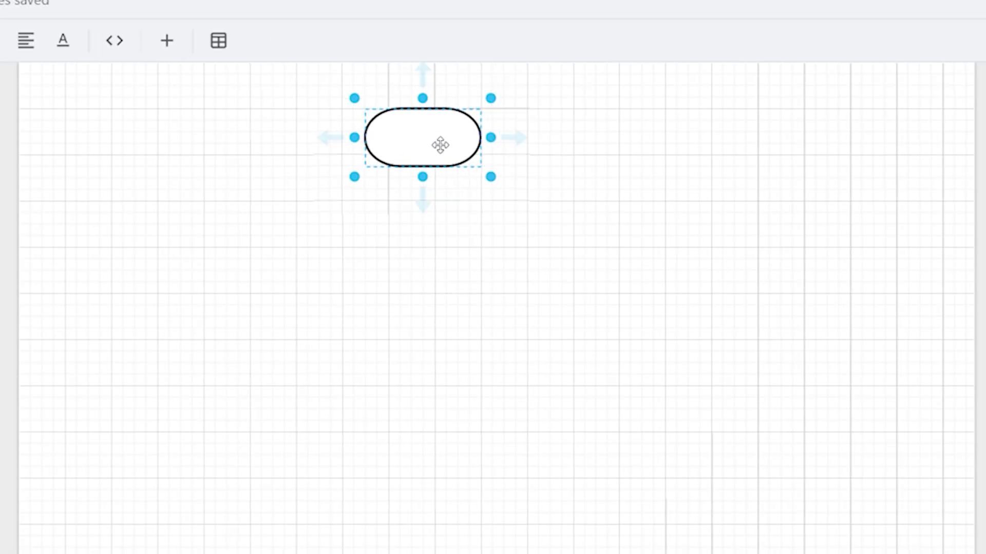
pyautogui.write('Start')
pyautogui.press('Escape')
pyautogui.click(504, 123)
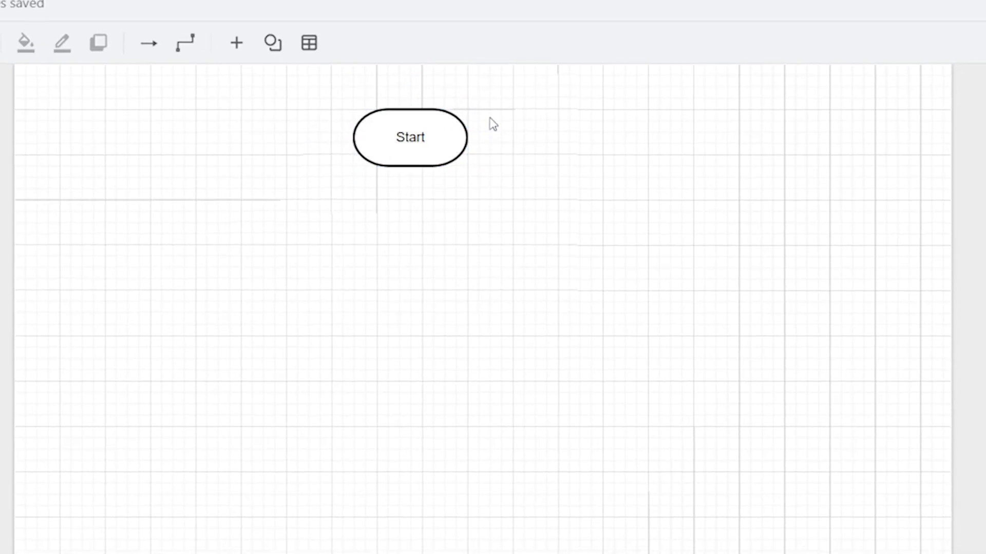
pyautogui.click(439, 137)
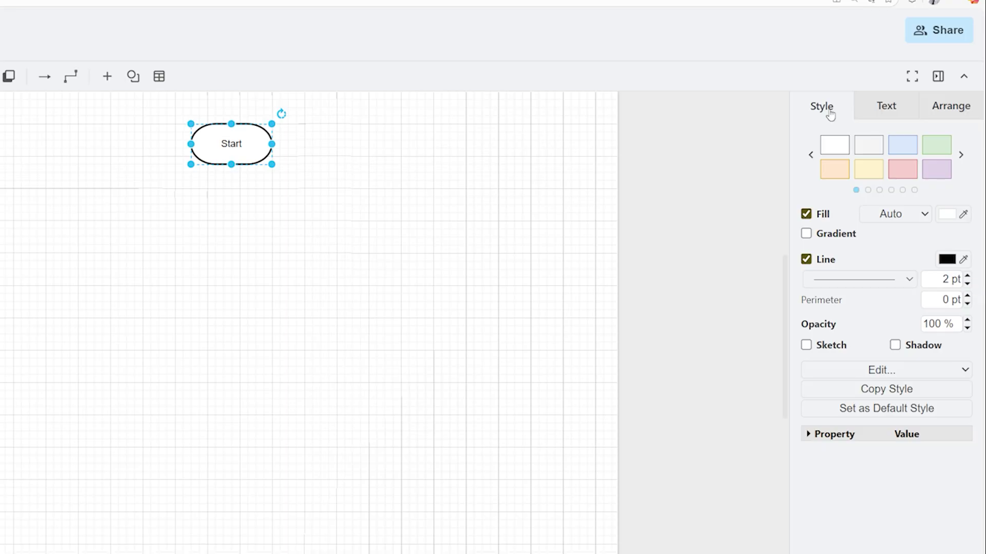
pyautogui.click(886, 110)
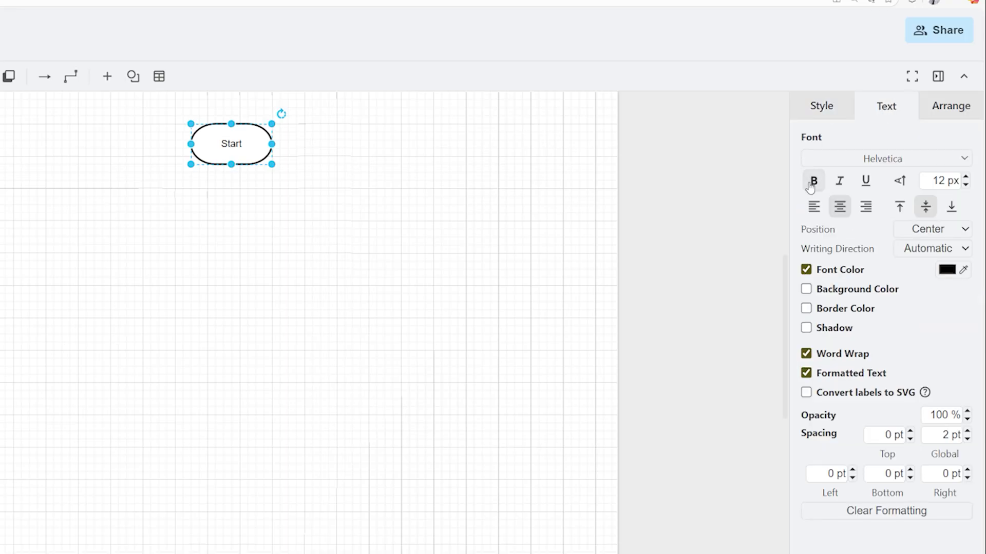
pyautogui.click(814, 180)
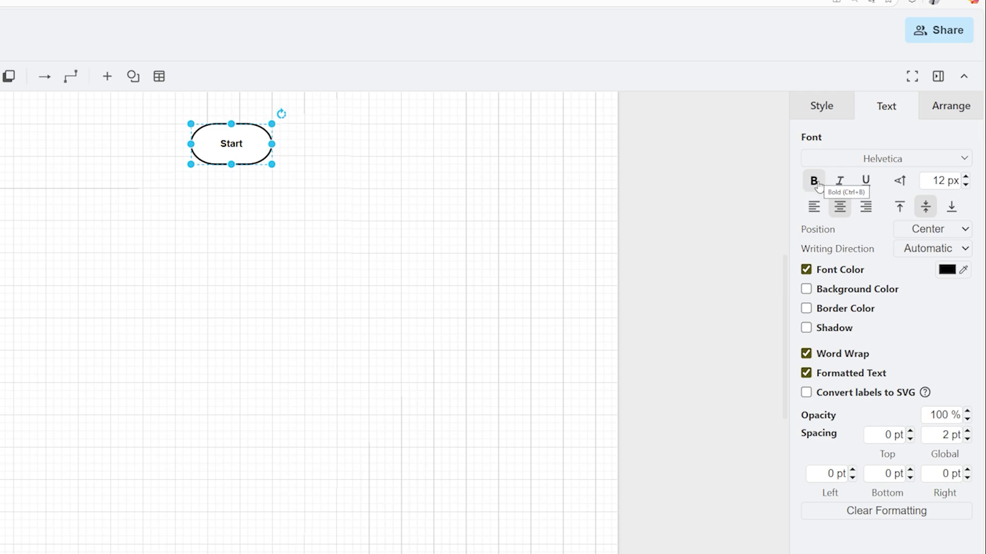
pyautogui.click(284, 145)
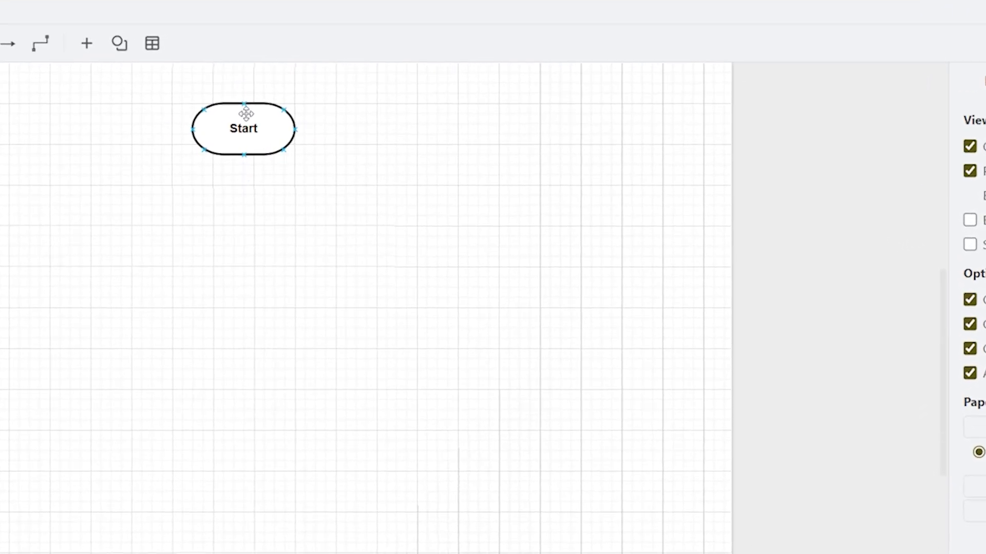
# - Duplicate the Start terminator, place the copy level with it on its right side, and relabel it "End"
pyautogui.rightClick(243, 121)
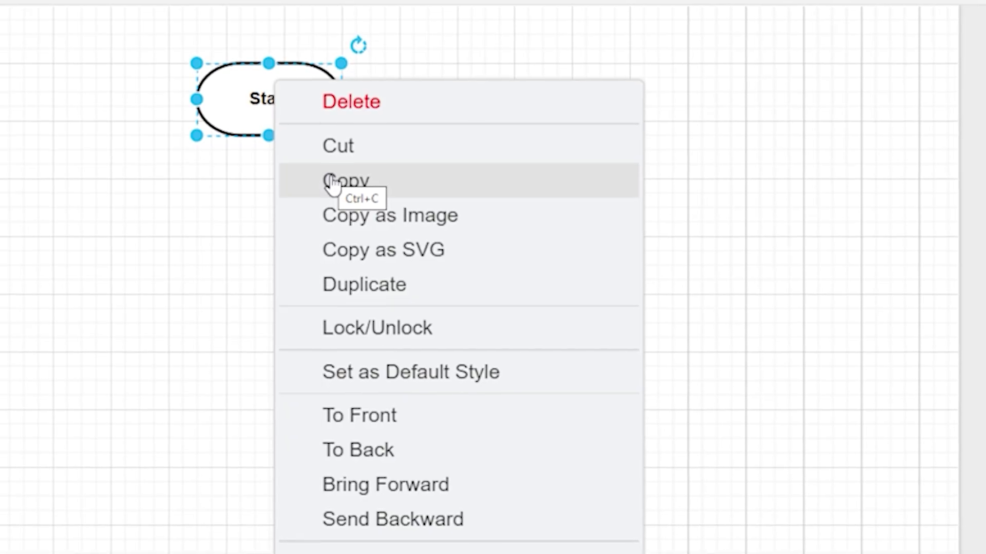
pyautogui.click(418, 296)
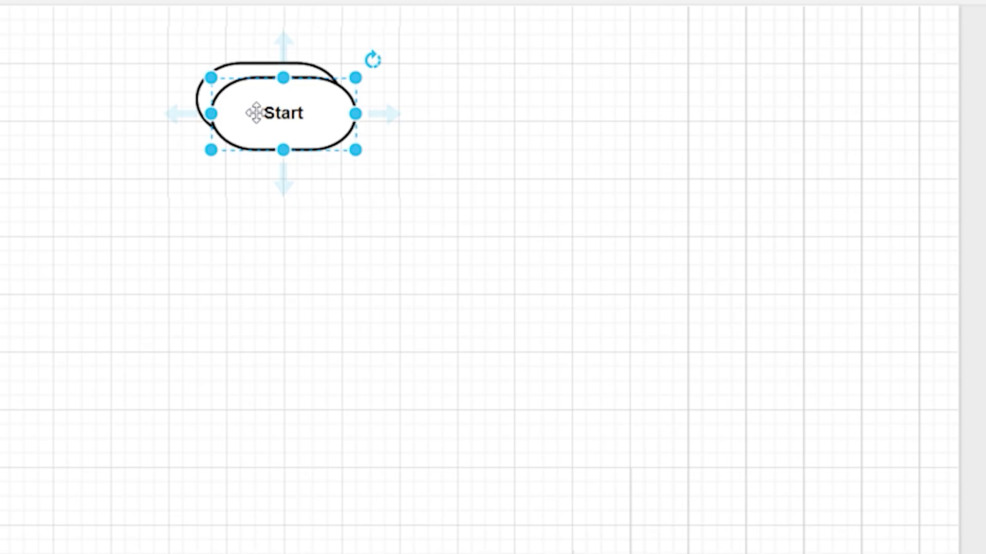
pyautogui.moveTo(241, 113); pyautogui.dragTo(448, 97)
pyautogui.doubleClick(499, 102)
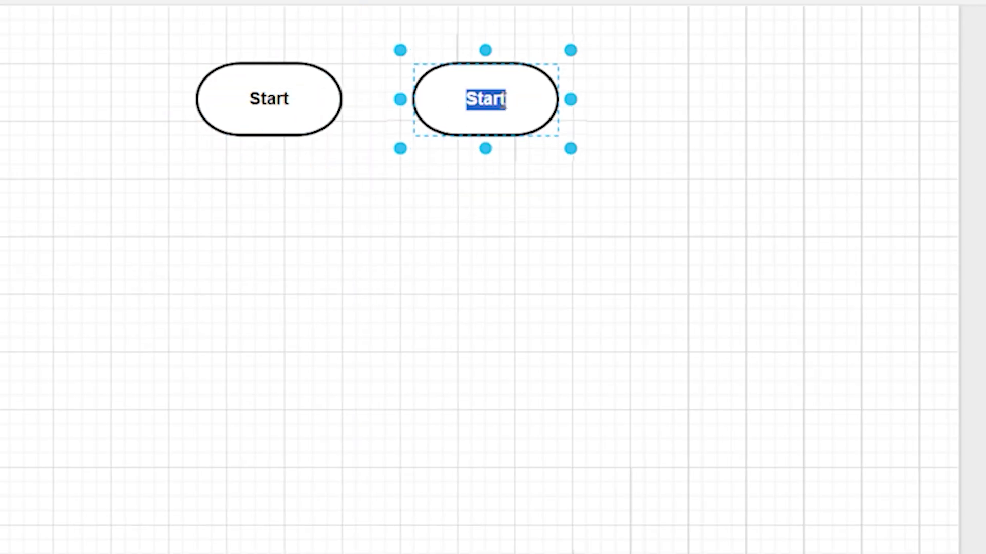
pyautogui.write('End')
pyautogui.click(709, 137)
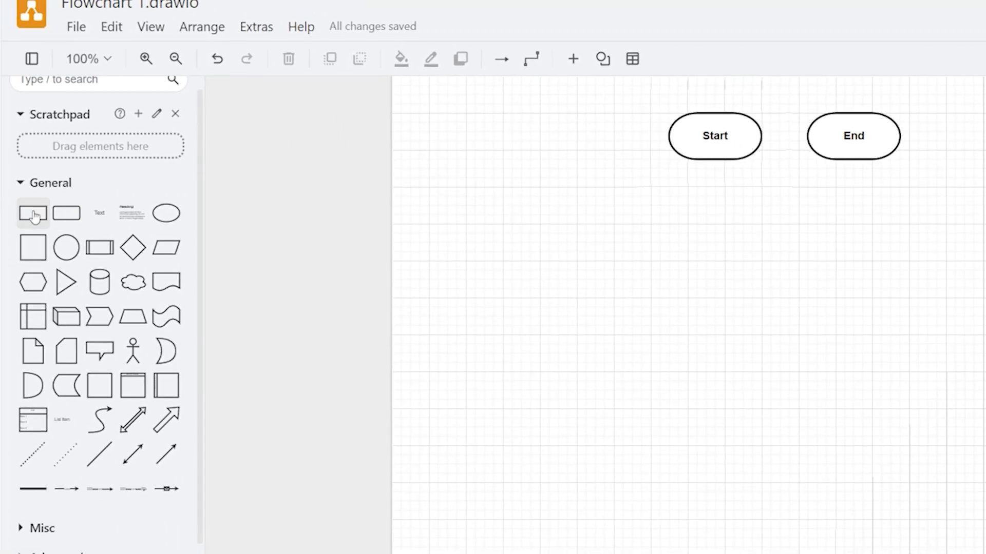
# - Add a rectangle centred below the Start terminator, reduce its height to match, and set its outline to 2 pt
pyautogui.moveTo(34, 217); pyautogui.dragTo(657, 188)
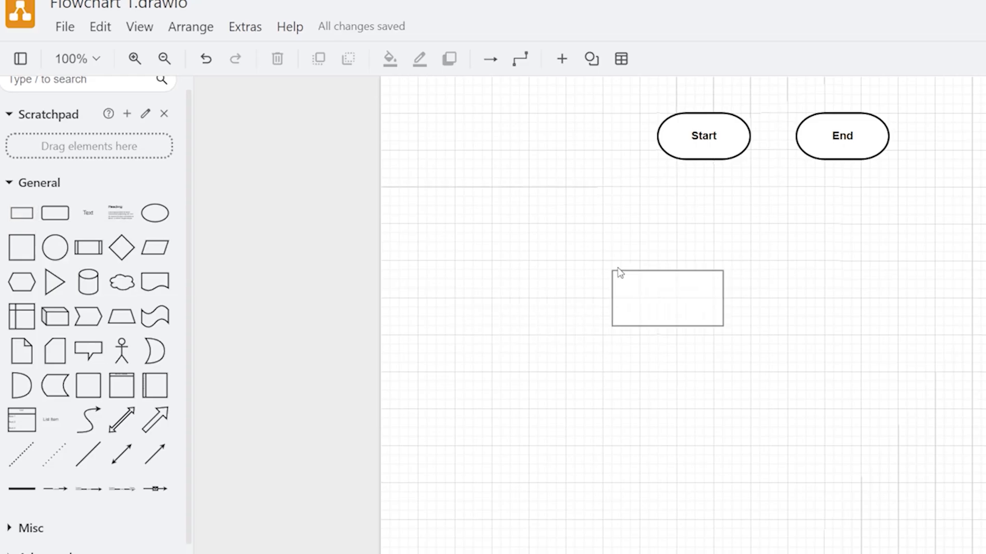
pyautogui.moveTo(532, 188); pyautogui.dragTo(532, 188)
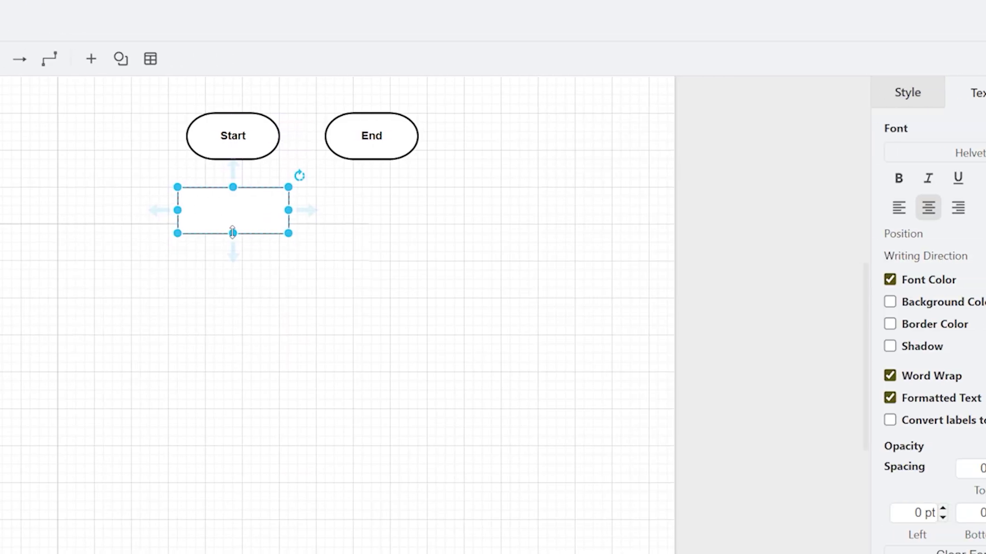
pyautogui.click(897, 93)
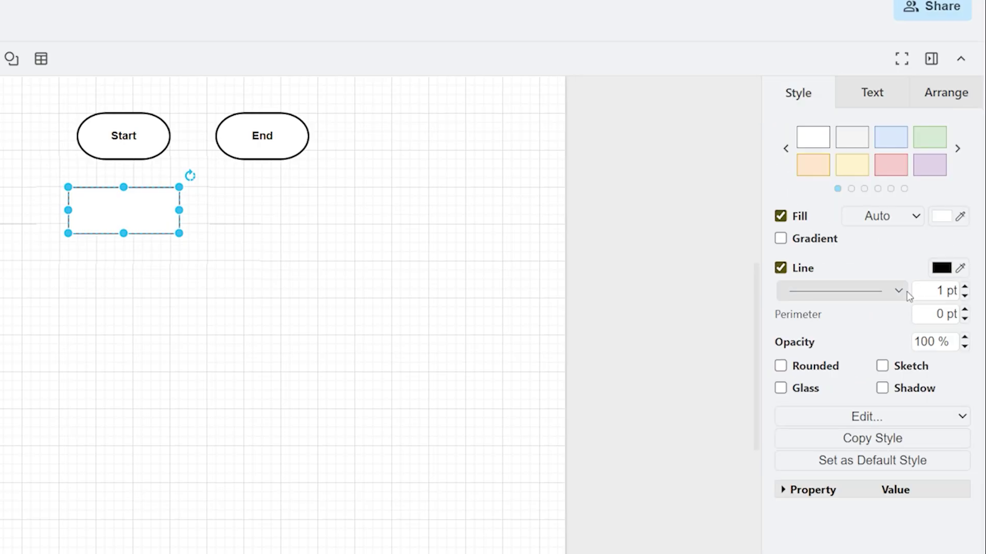
pyautogui.click(965, 288)
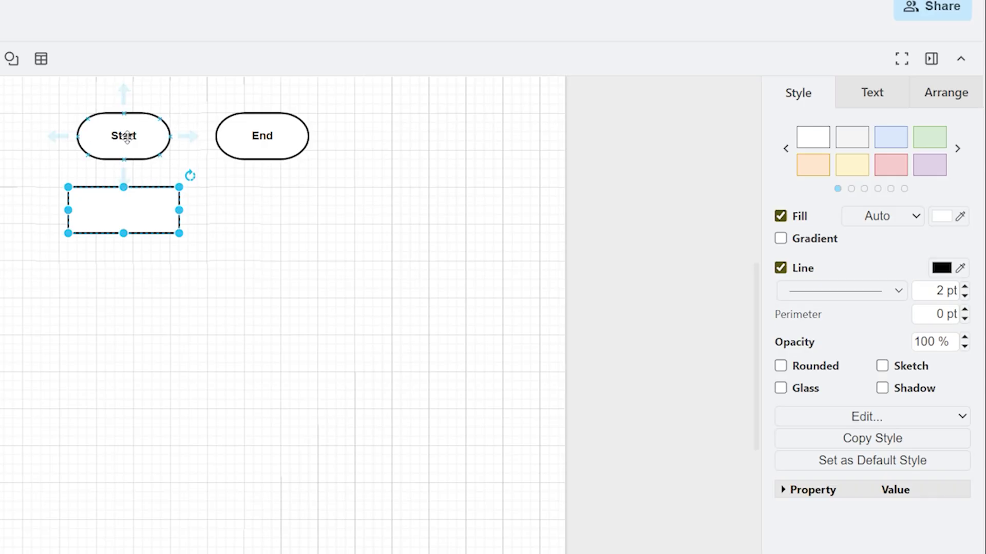
# - Label the rectangle below the Start terminator "counter = 0" in bold text
pyautogui.click(869, 98)
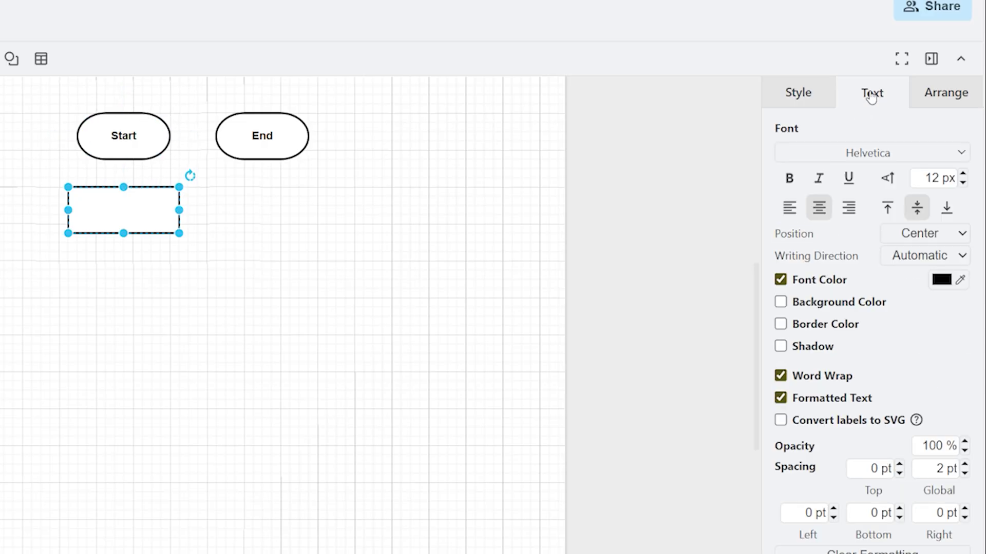
pyautogui.doubleClick(129, 211)
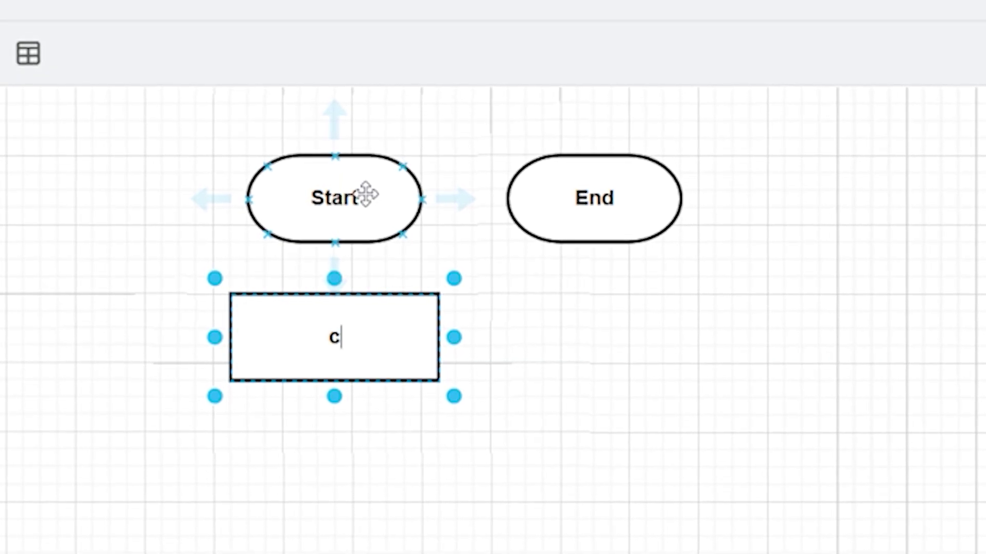
pyautogui.write('ounter')
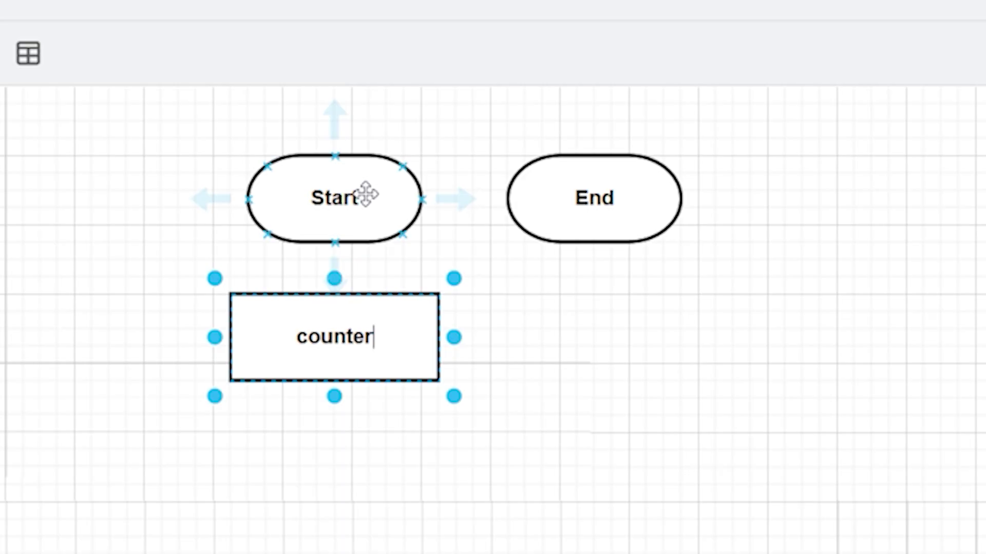
pyautogui.write(' = 0')
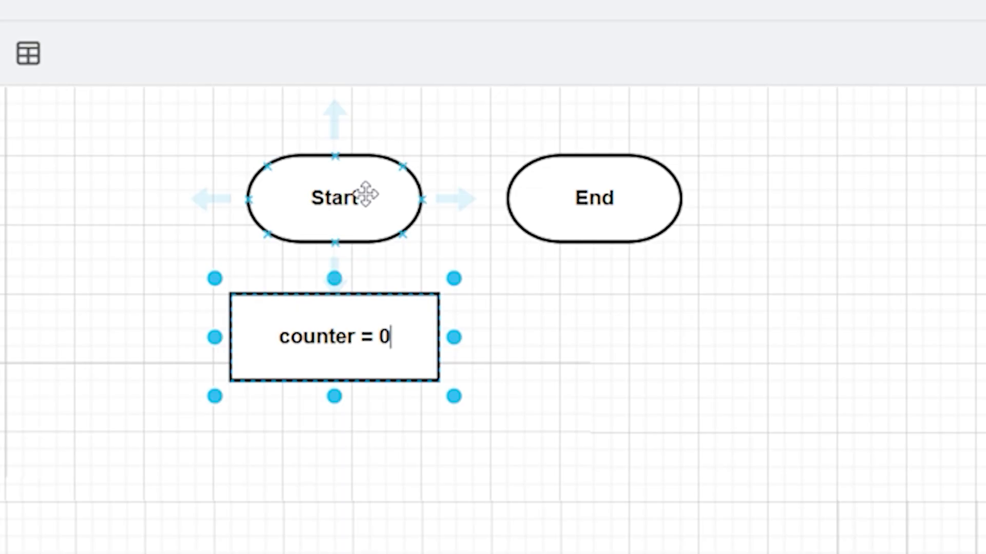
pyautogui.hotkey('shift', 'Left')
pyautogui.press('Left')
pyautogui.press('Left')
pyautogui.hotkey('shift', 'Left')
pyautogui.press('Left')
pyautogui.hotkey('shift', 'Left')
pyautogui.hotkey('shift', 'Left')
pyautogui.hotkey('shift', 'Left')
pyautogui.hotkey('shift', 'Left')
pyautogui.hotkey('shift', 'Left')
pyautogui.hotkey('shift', 'Left')
pyautogui.hotkey('shift', 'Left')
pyautogui.hotkey('shift', 'Left')
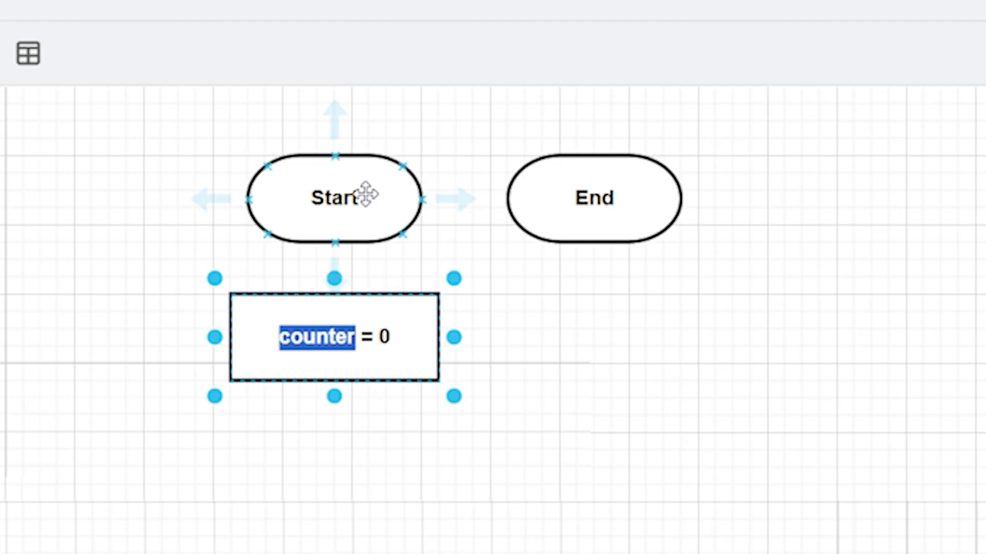
pyautogui.press('Right')
pyautogui.press('Right')
pyautogui.press('Right')
pyautogui.press('Right')
pyautogui.press('Right')
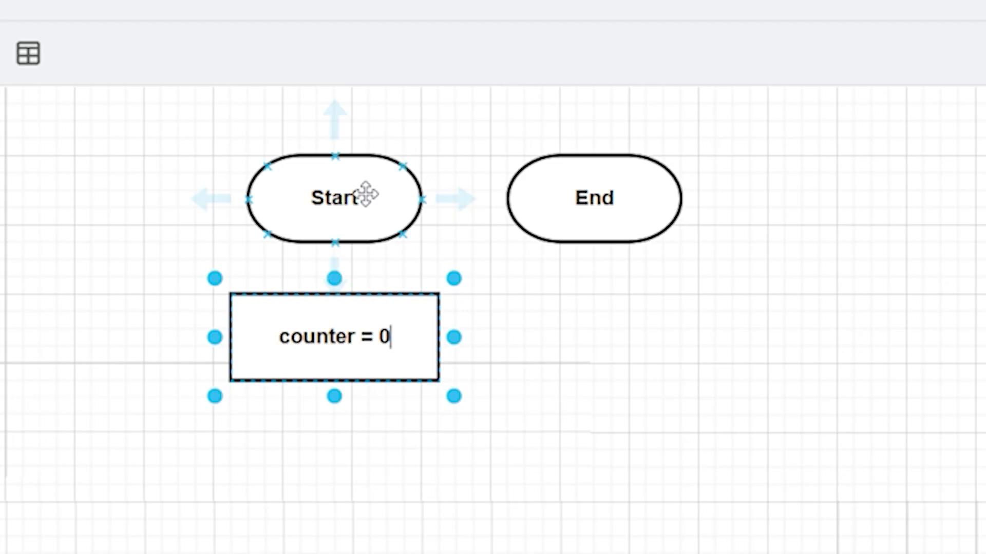
# - Finish the label edit, duplicate the "counter = 0" box and place the copy directly below it, centred on the same axis
pyautogui.press('Escape')
pyautogui.click(473, 319)
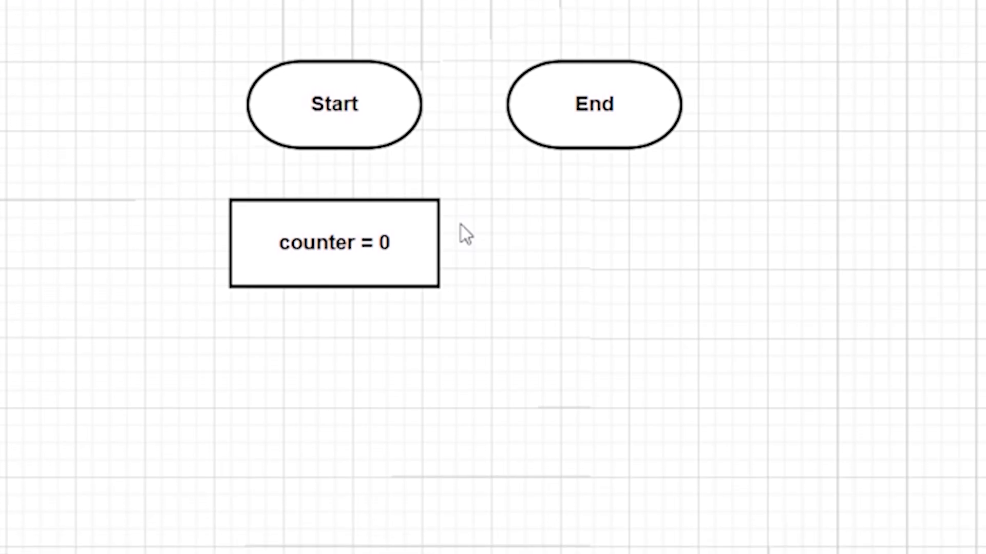
pyautogui.rightClick(347, 241)
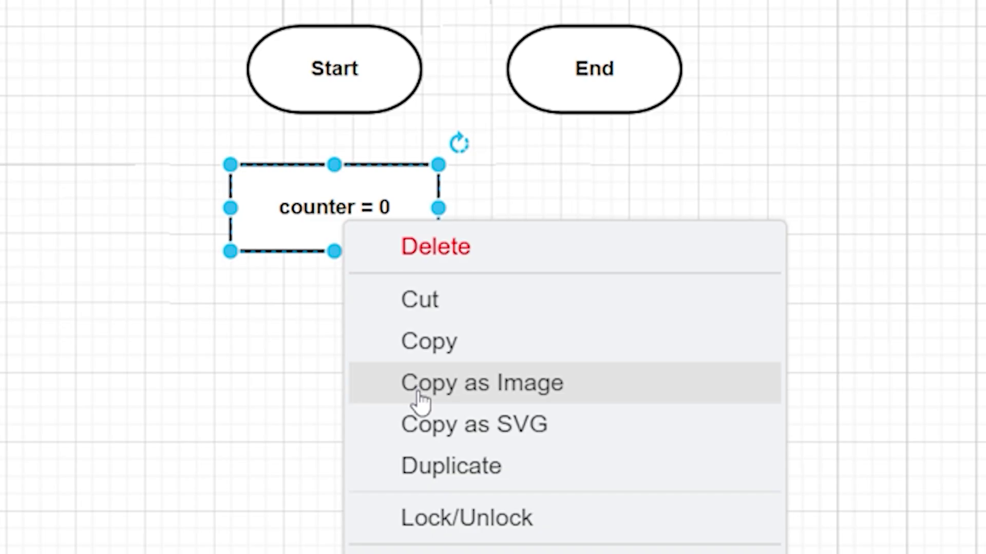
pyautogui.click(437, 466)
pyautogui.moveTo(379, 206); pyautogui.dragTo(361, 314)
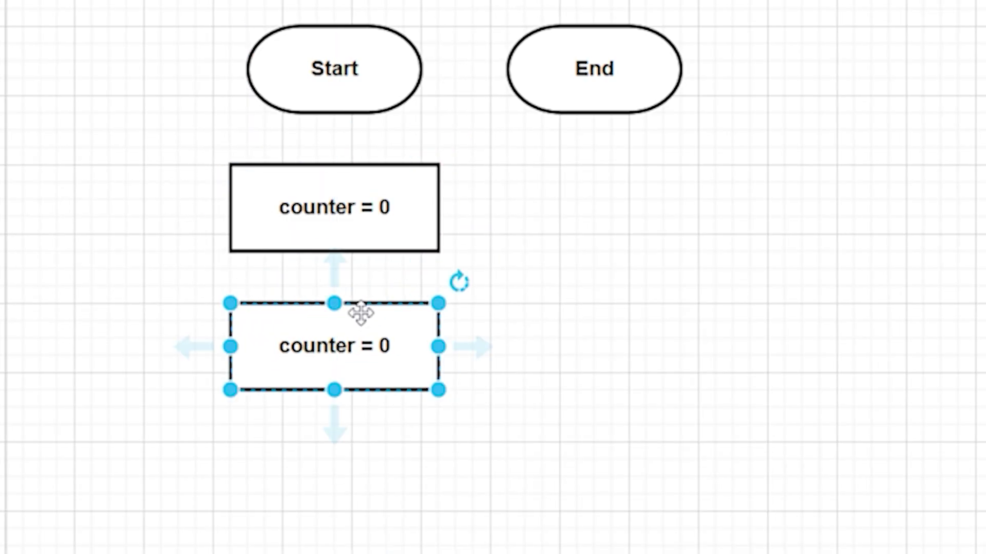
# - Relabel the duplicated lower box "total = 0"
pyautogui.doubleClick(337, 346)
pyautogui.click(354, 341)
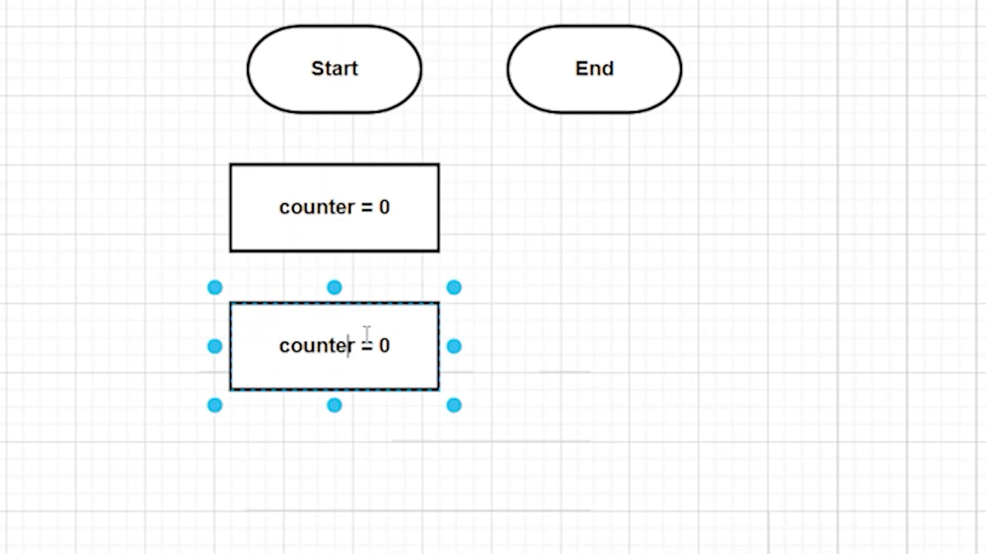
pyautogui.press('BackSpace')
pyautogui.press('BackSpace')
pyautogui.press('BackSpace')
pyautogui.press('BackSpace')
pyautogui.press('BackSpace')
pyautogui.press('BackSpace')
pyautogui.press('BackSpace')
pyautogui.write('total')
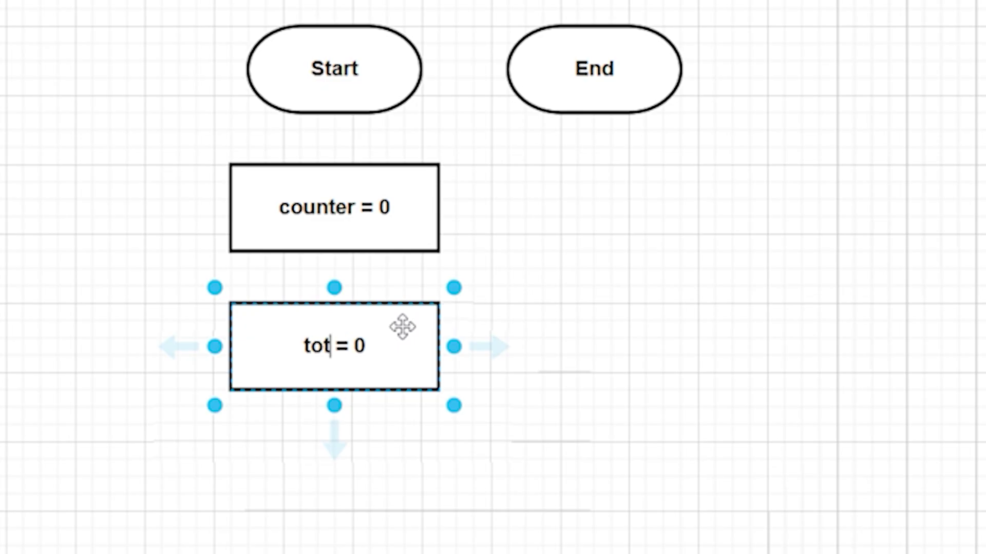
pyautogui.click(482, 318)
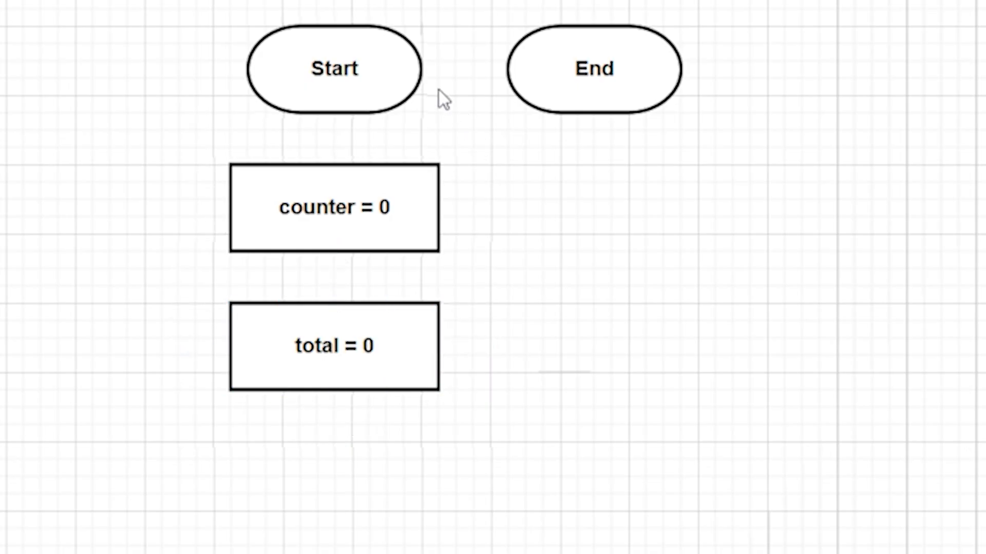
# - Check the centre alignment of the "counter = 0" and "total = 0" boxes below Start with the alignment guides
pyautogui.click(322, 191)
pyautogui.moveTo(321, 192)
pyautogui.mouseDown()
pyautogui.moveTo(374, 198)
pyautogui.moveTo(323, 187)
pyautogui.mouseUp()
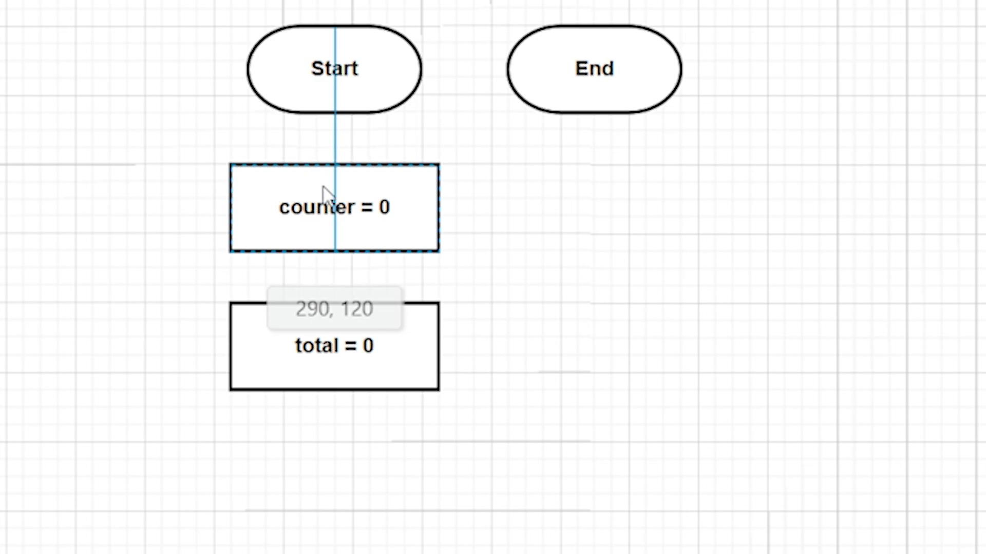
pyautogui.moveTo(325, 193); pyautogui.dragTo(323, 188)
pyautogui.moveTo(328, 379); pyautogui.dragTo(335, 353)
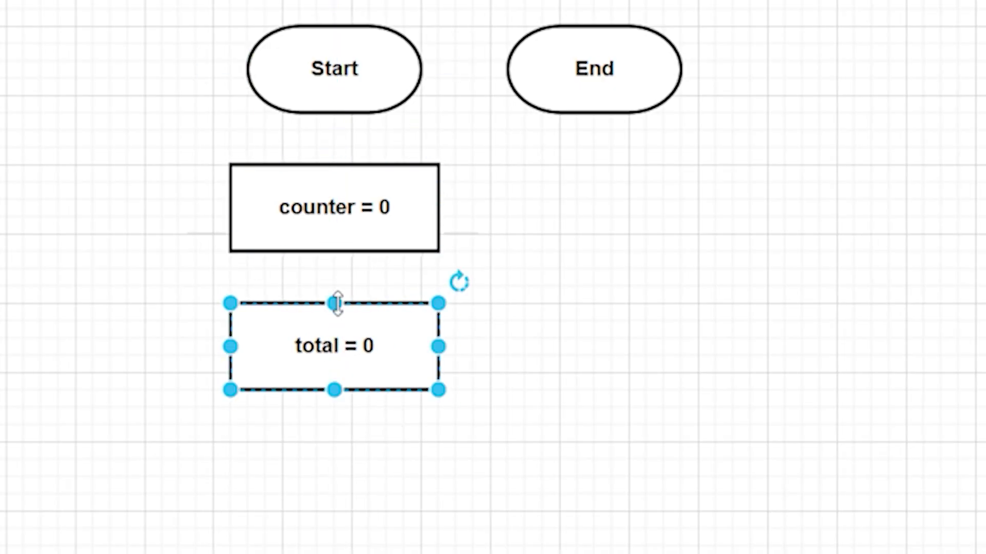
pyautogui.moveTo(374, 385)
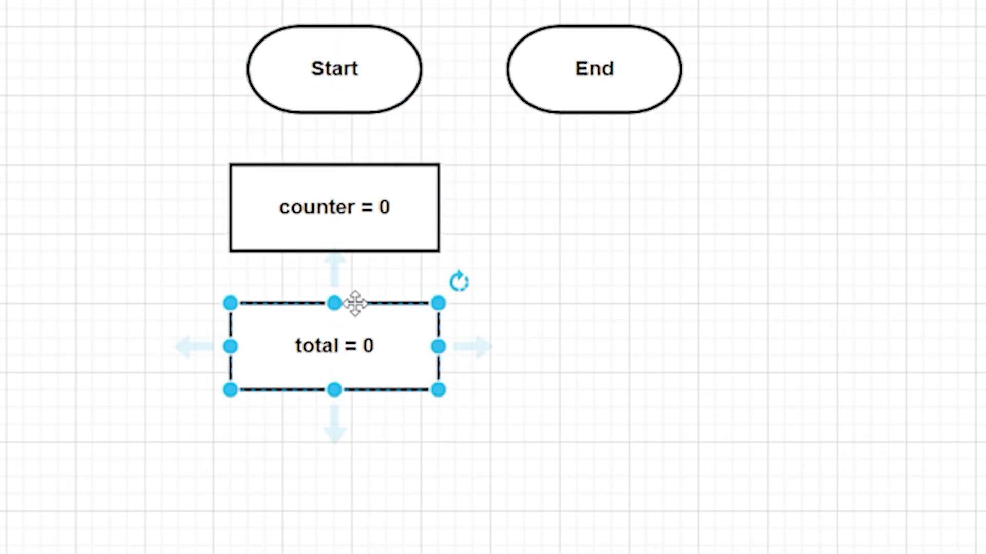